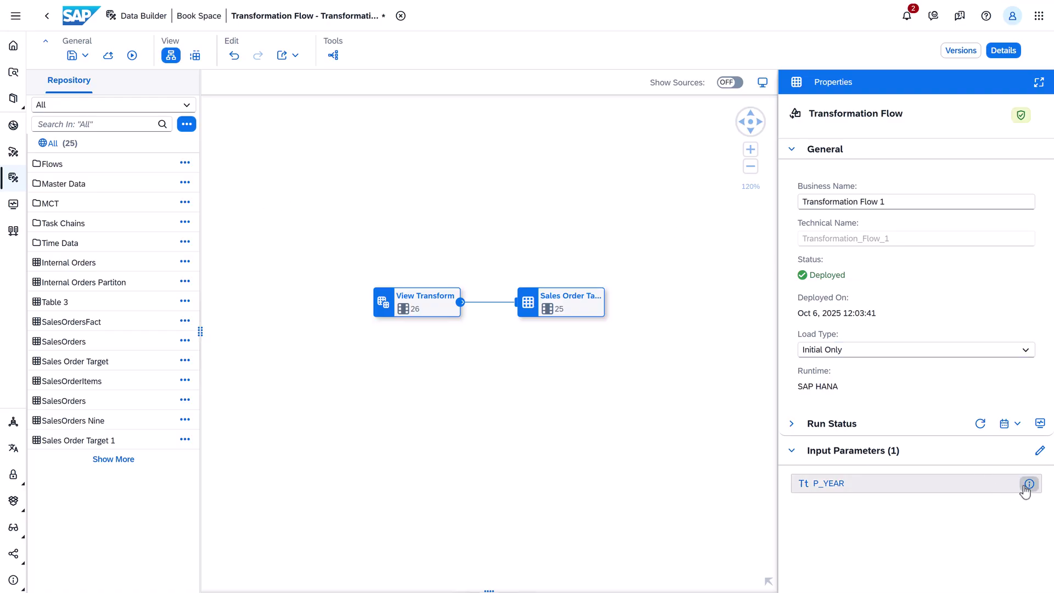
pyautogui.click(1029, 486)
pyautogui.click(1039, 450)
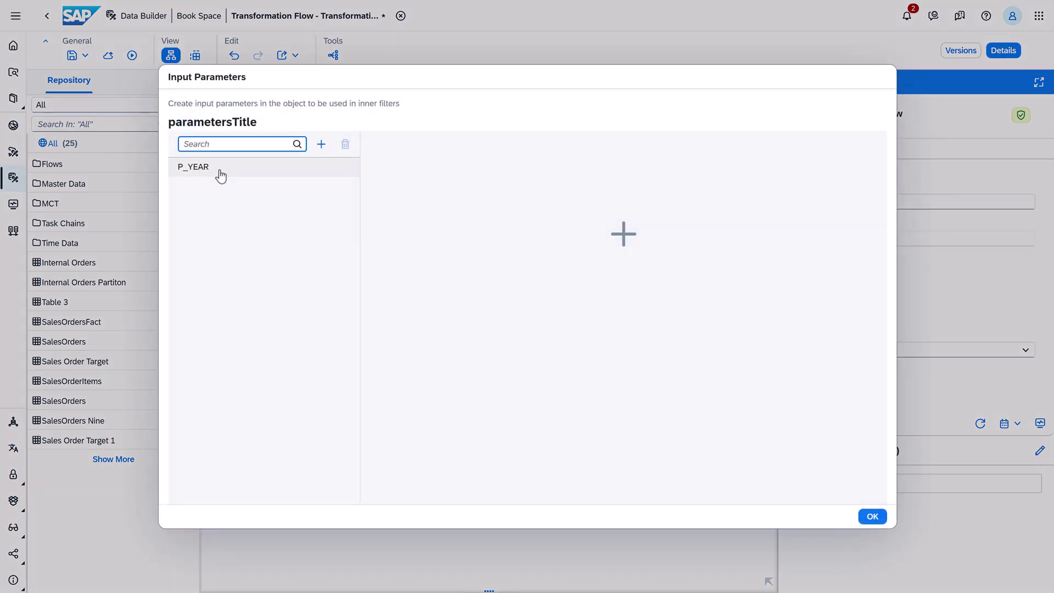
pyautogui.click(219, 170)
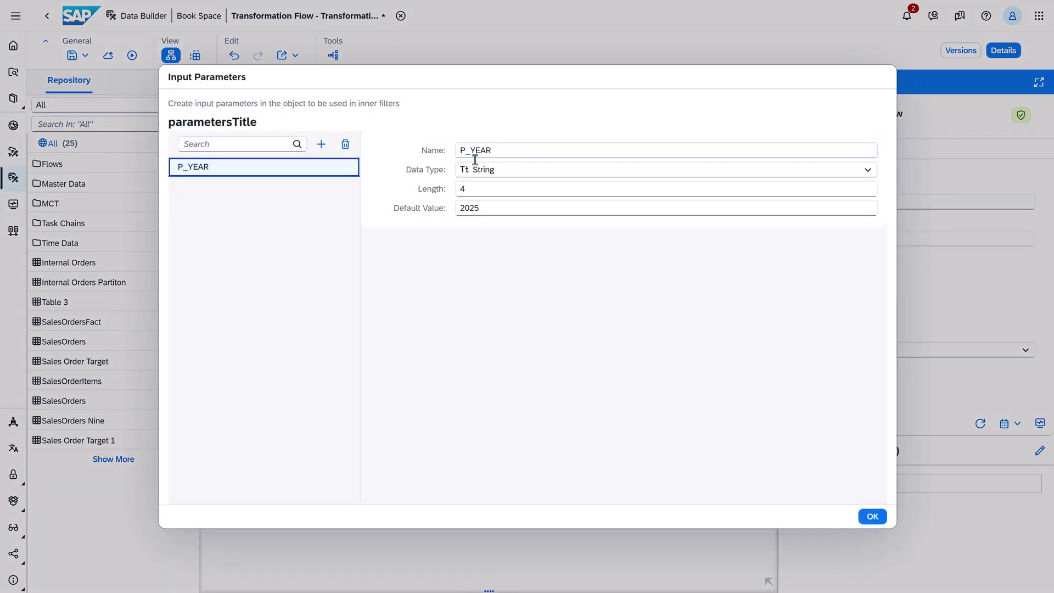
pyautogui.click(873, 517)
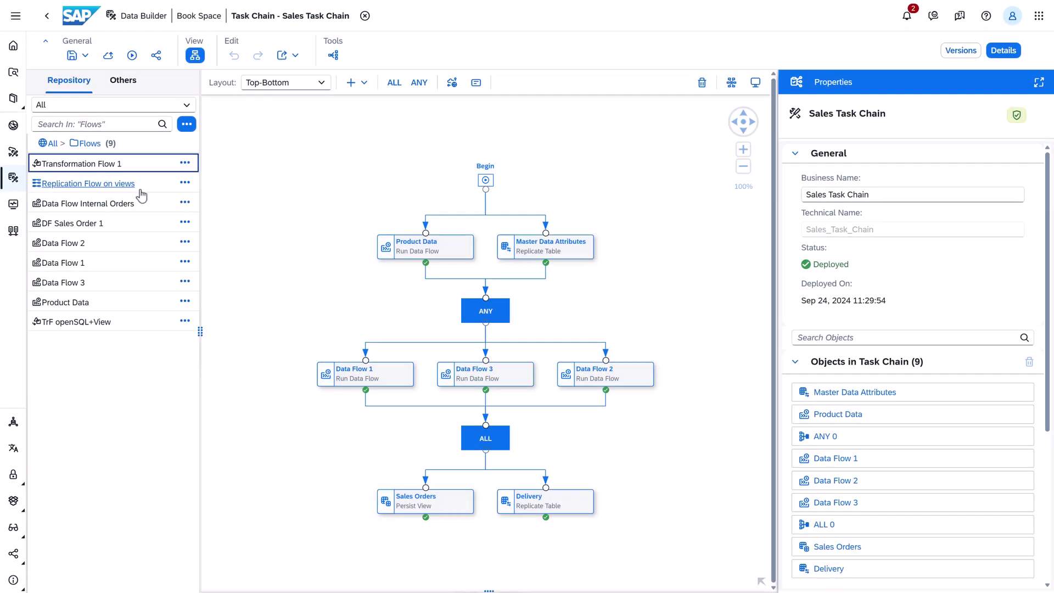
# Add Transformation Flow 1 with P_YEAR 2025 to the chain, following the ALL step.
pyautogui.moveTo(145, 169); pyautogui.dragTo(643, 463)
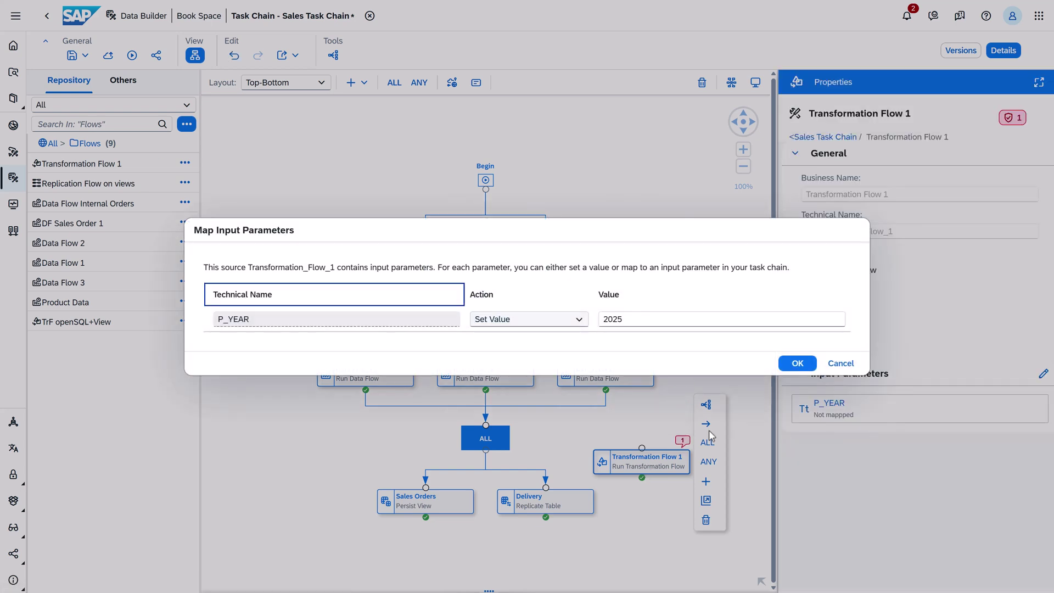
pyautogui.click(806, 373)
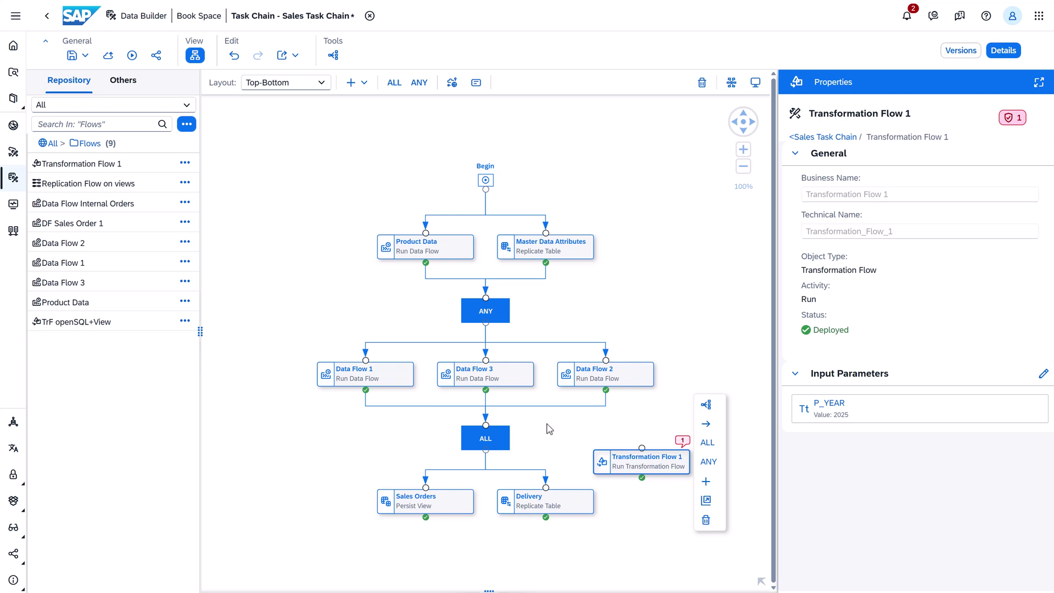
pyautogui.click(497, 438)
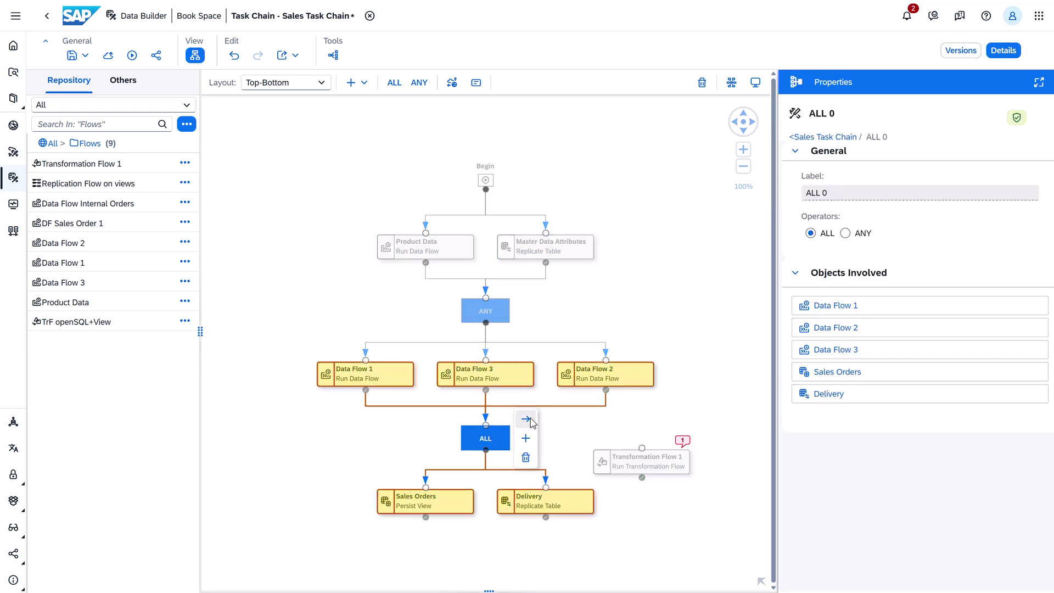
pyautogui.moveTo(530, 422); pyautogui.dragTo(645, 454)
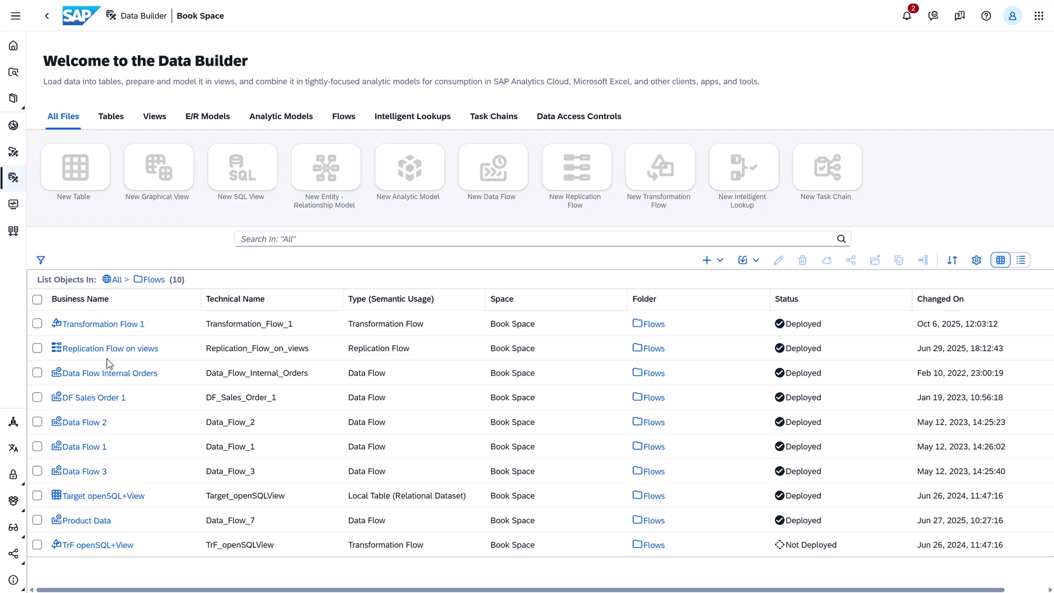
# Check Replication Flow on views email notifications: notify on failed replication objects, review recipients.
pyautogui.click(110, 354)
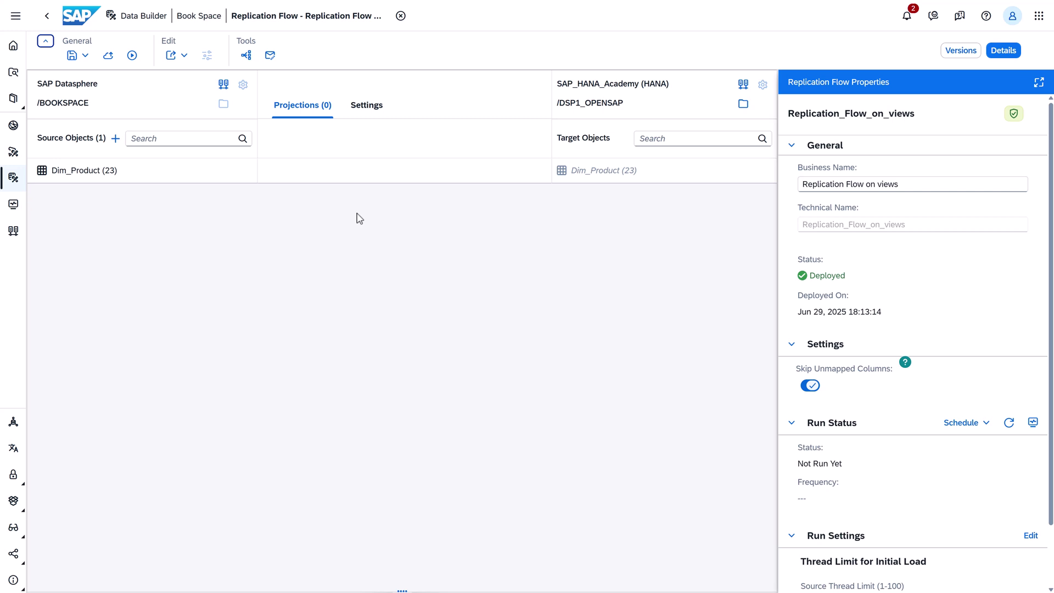
pyautogui.click(270, 55)
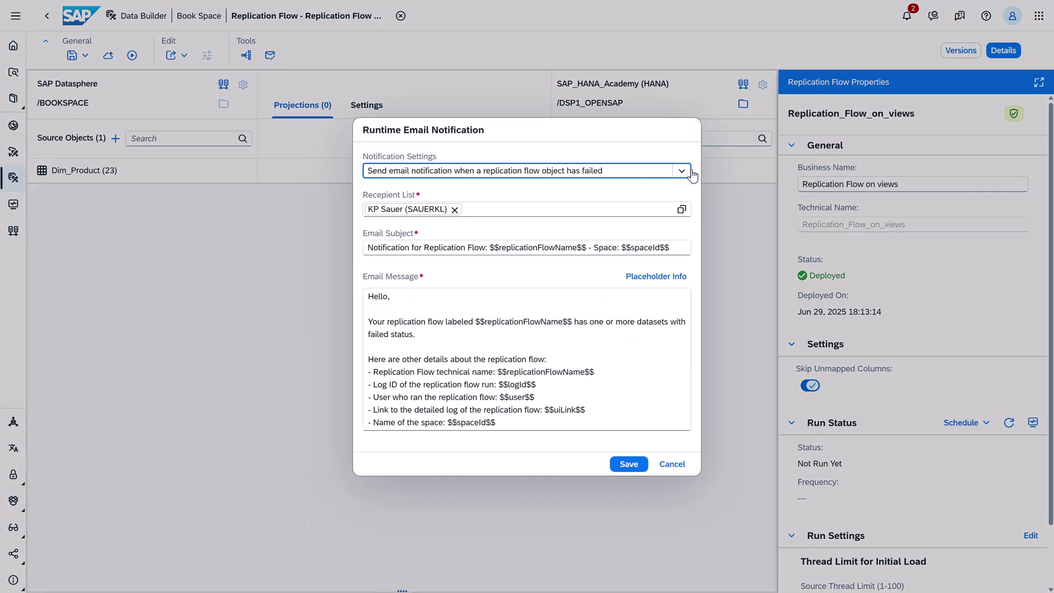
pyautogui.click(687, 172)
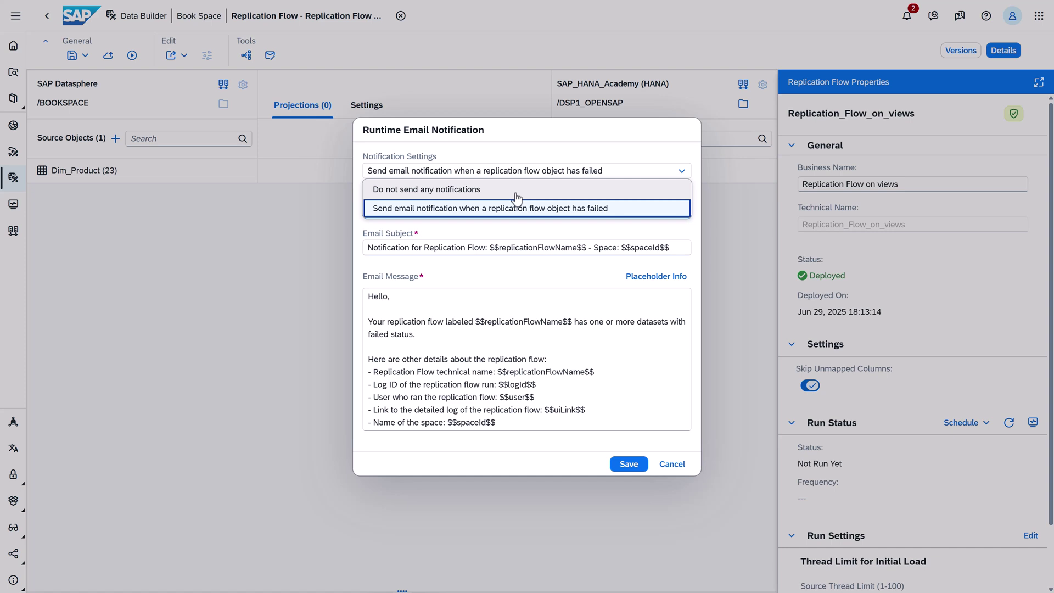
pyautogui.click(541, 142)
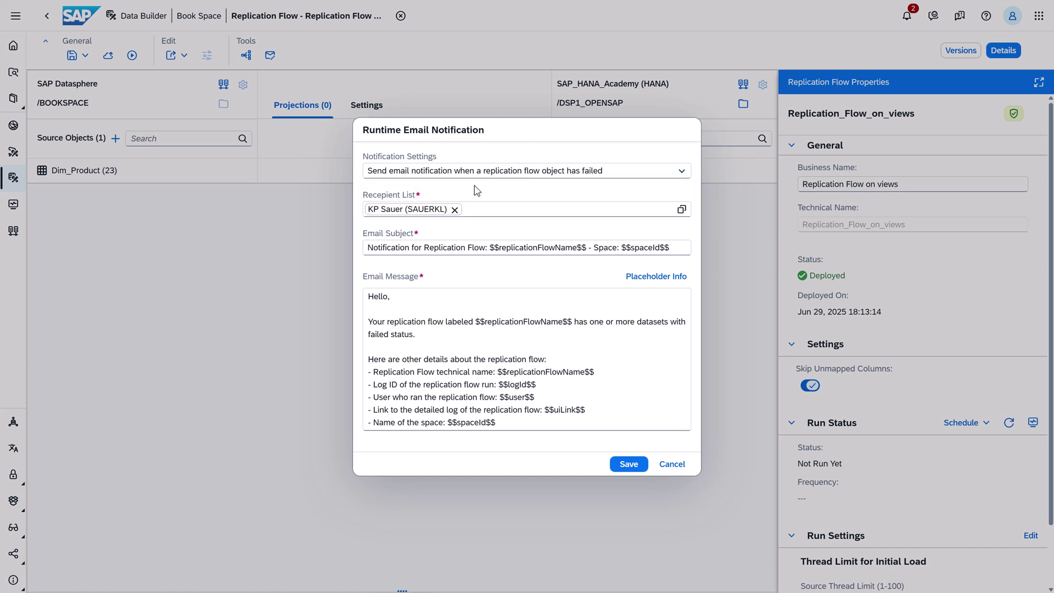
pyautogui.click(482, 210)
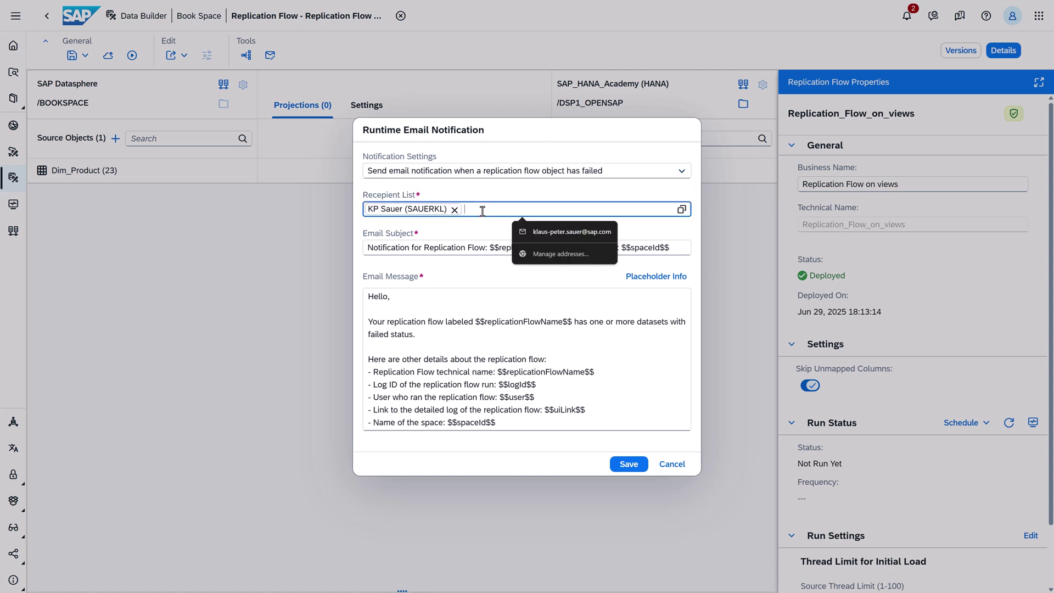
pyautogui.click(460, 291)
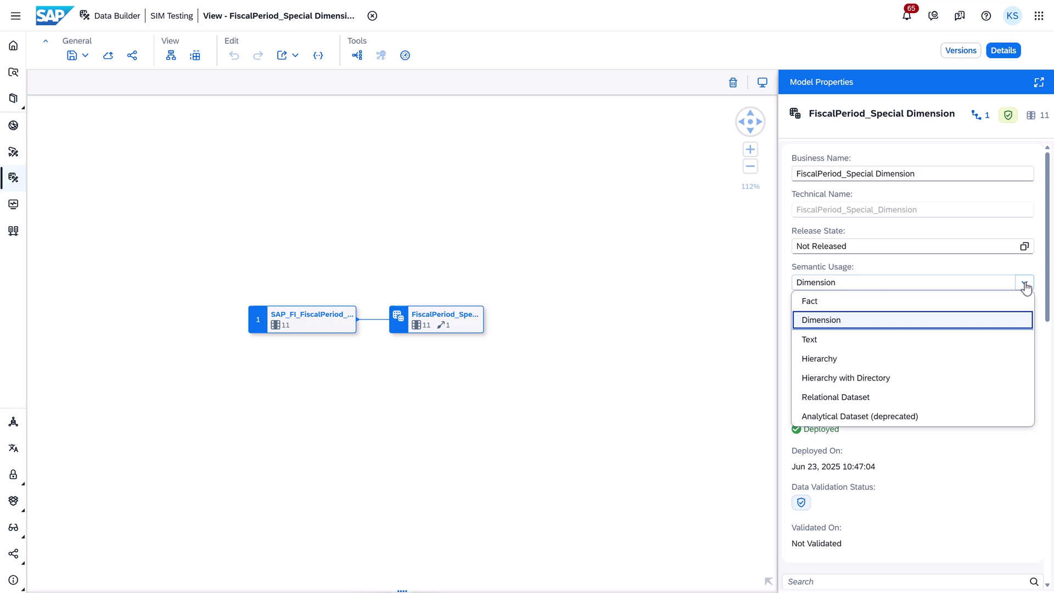
# Make the dimension Fiscal Time using FiscalPeriodStartDate and FiscalPeriodEndDate, and view its hierarchies.
pyautogui.click(980, 317)
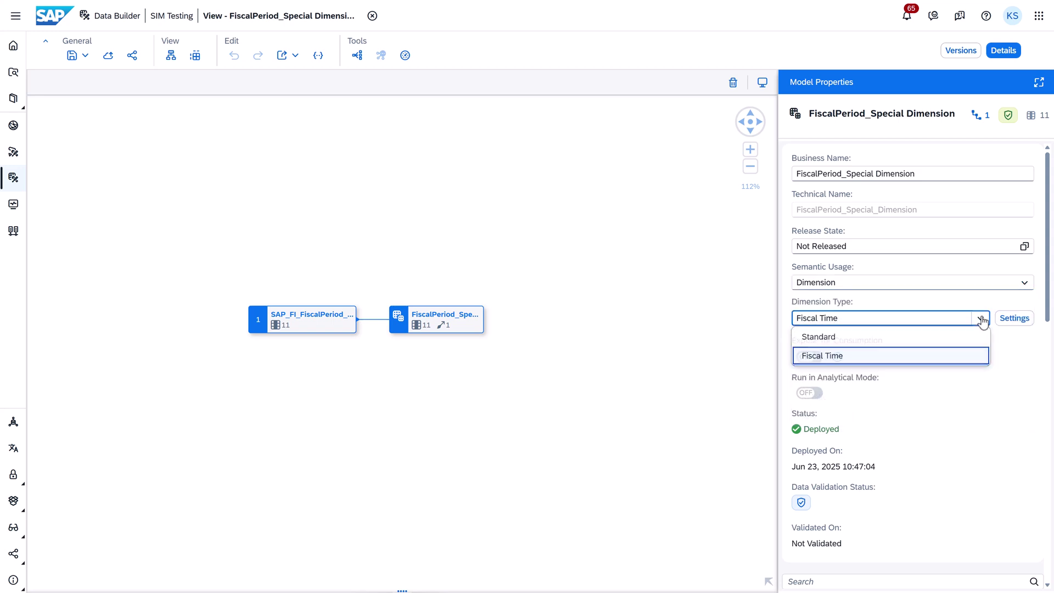
pyautogui.click(1014, 320)
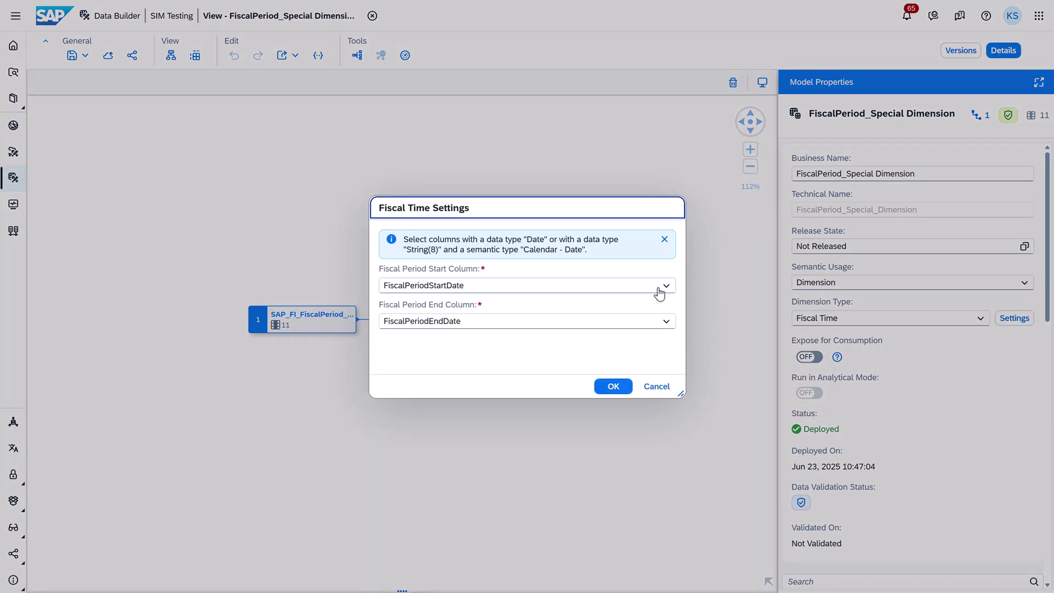
pyautogui.click(666, 287)
pyautogui.click(665, 288)
pyautogui.click(618, 387)
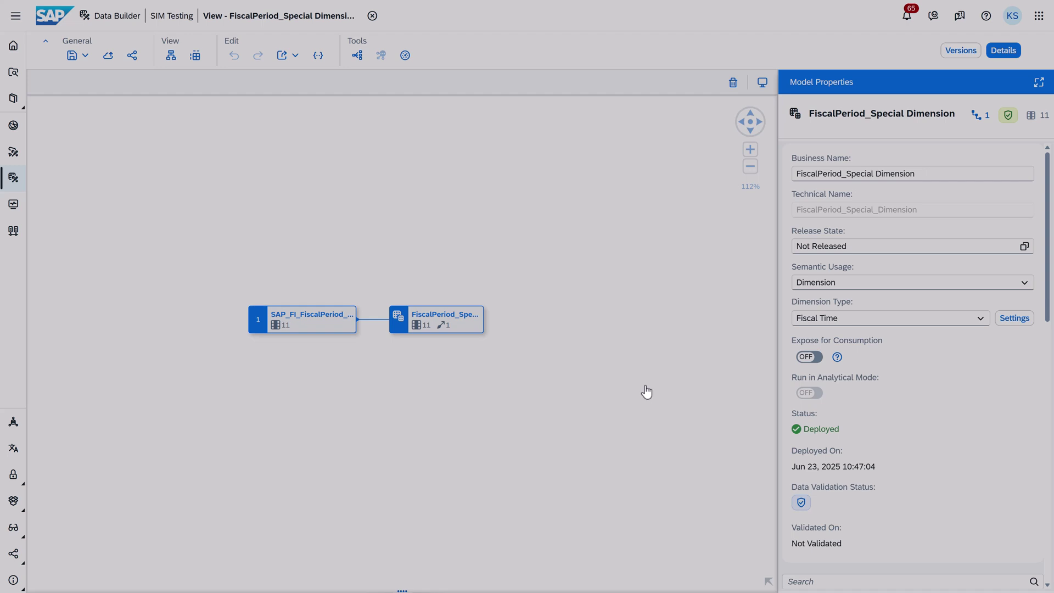
pyautogui.click(977, 115)
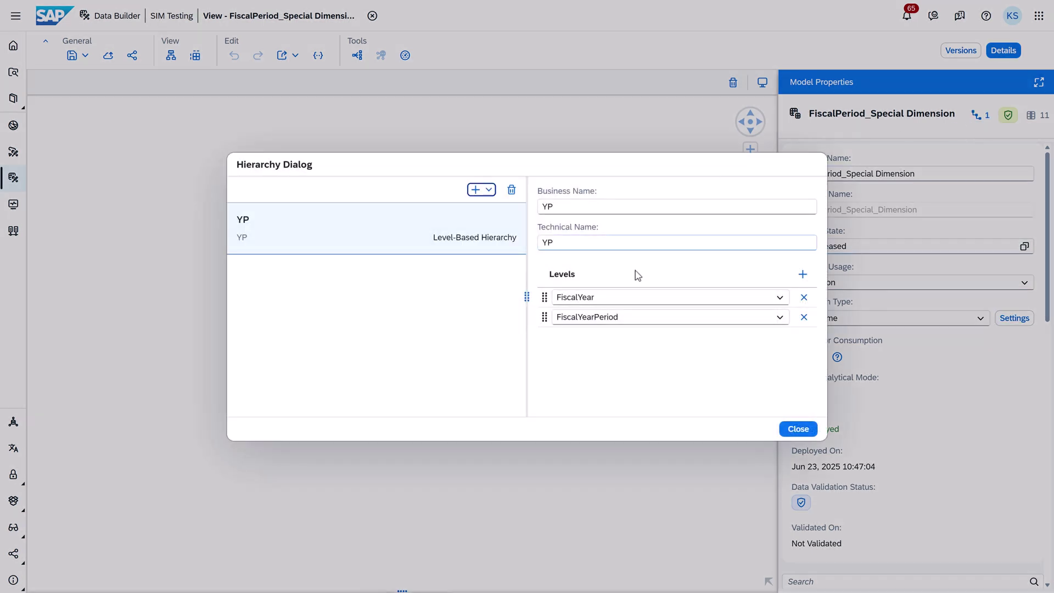
# Open the Final Demo analytic model from the lineage in data preview.
pyautogui.click(791, 430)
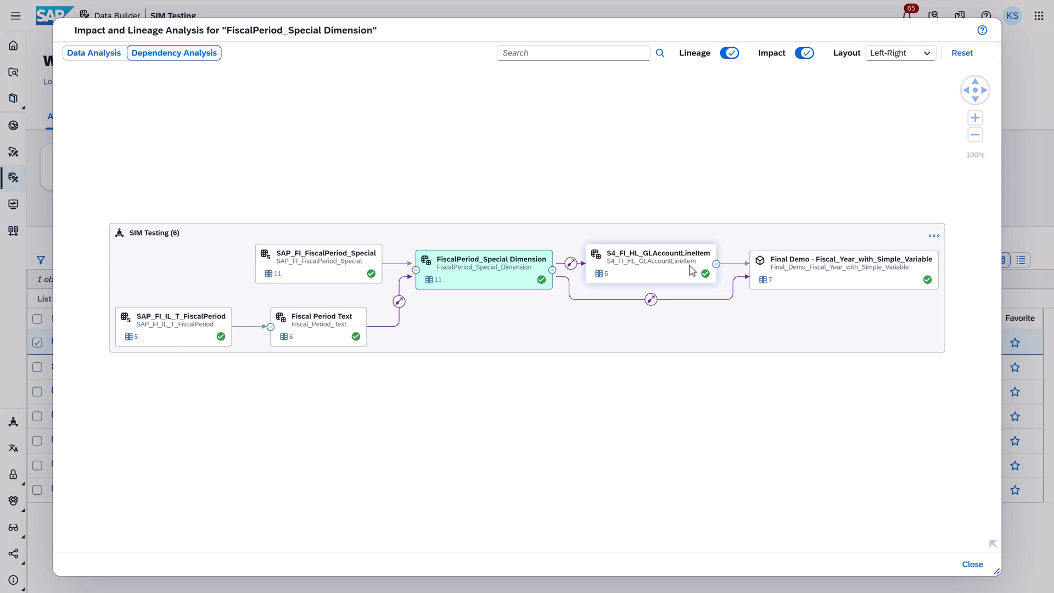
pyautogui.click(787, 274)
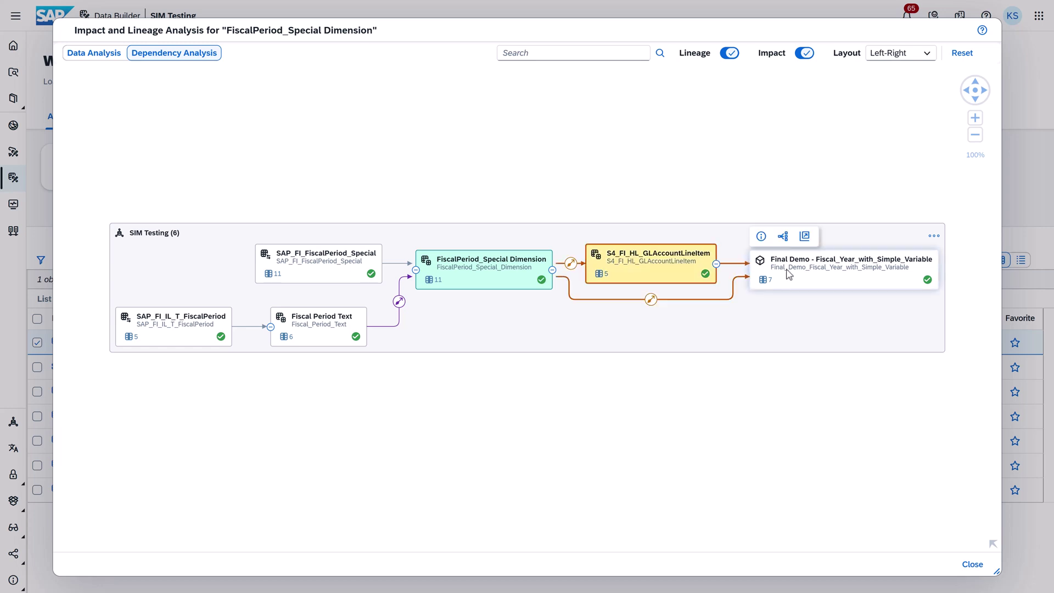
pyautogui.doubleClick(787, 274)
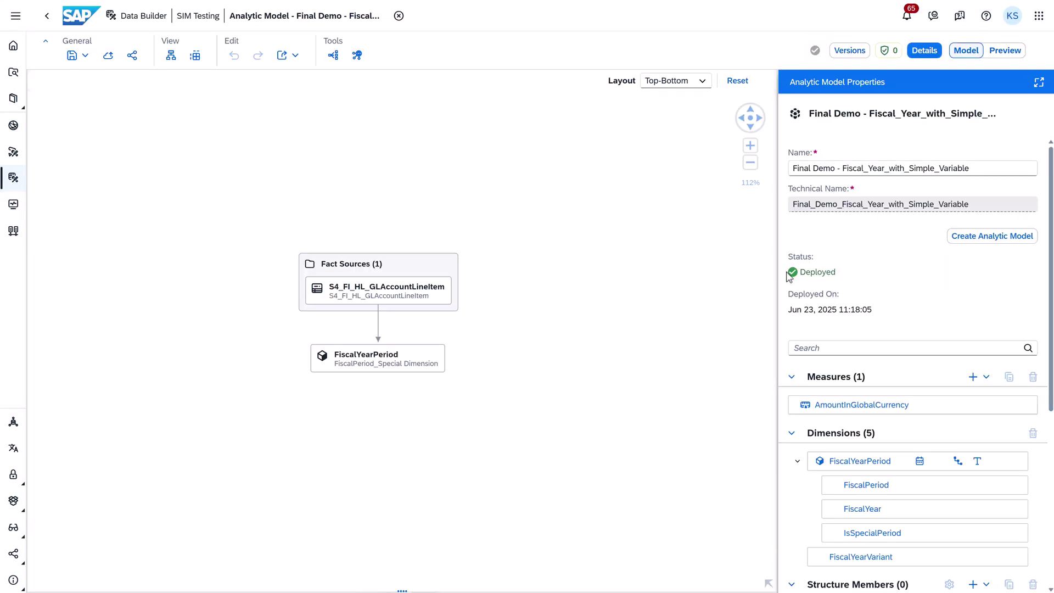
pyautogui.scroll(-3, 852, 353)
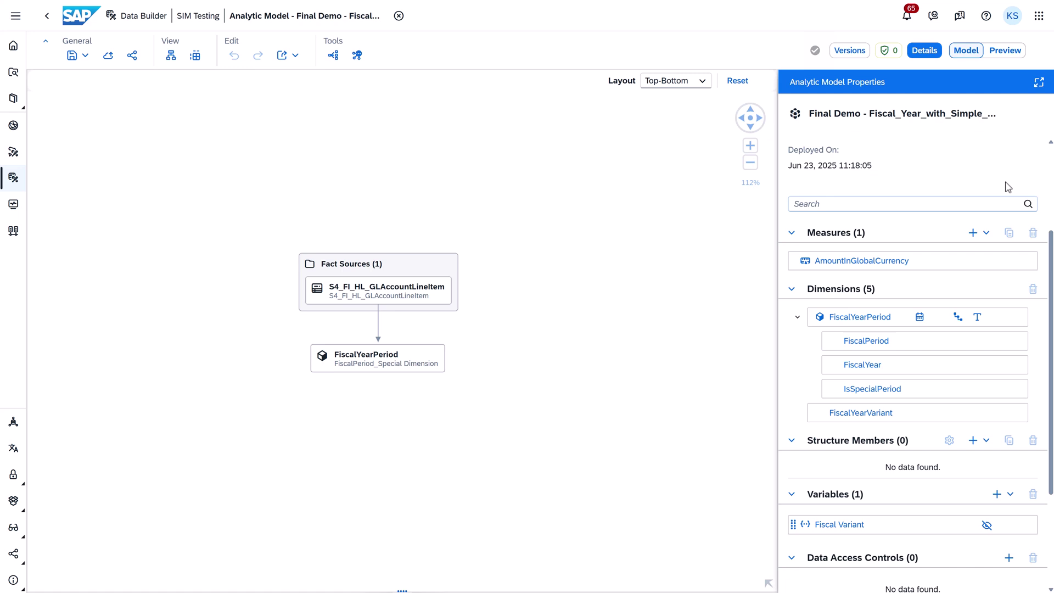
pyautogui.click(1004, 50)
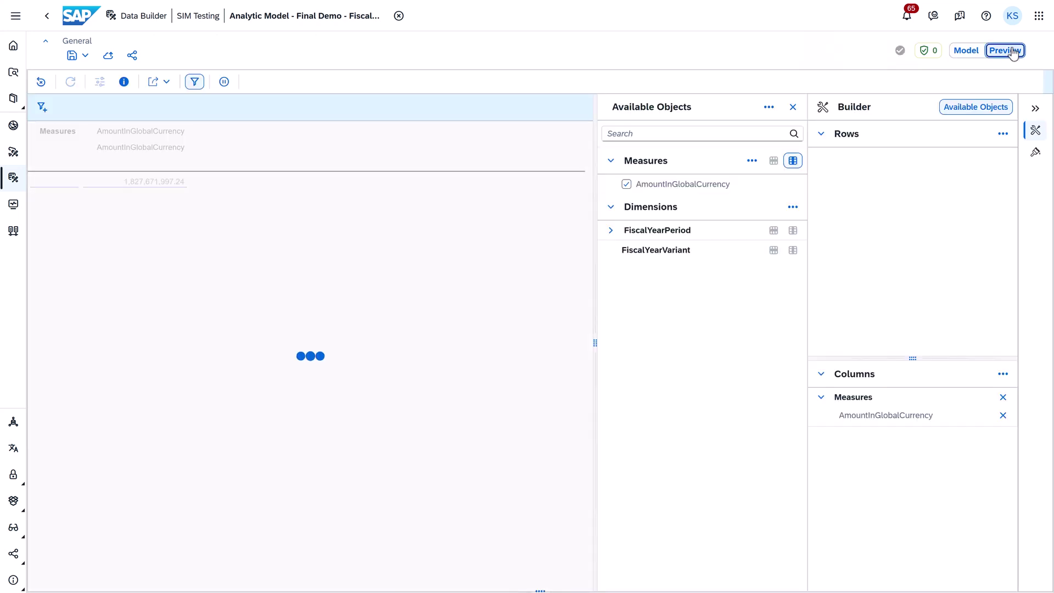
# Show FiscalYearPeriod in rows with the YP hierarchy and expand the (all) node.
pyautogui.click(773, 231)
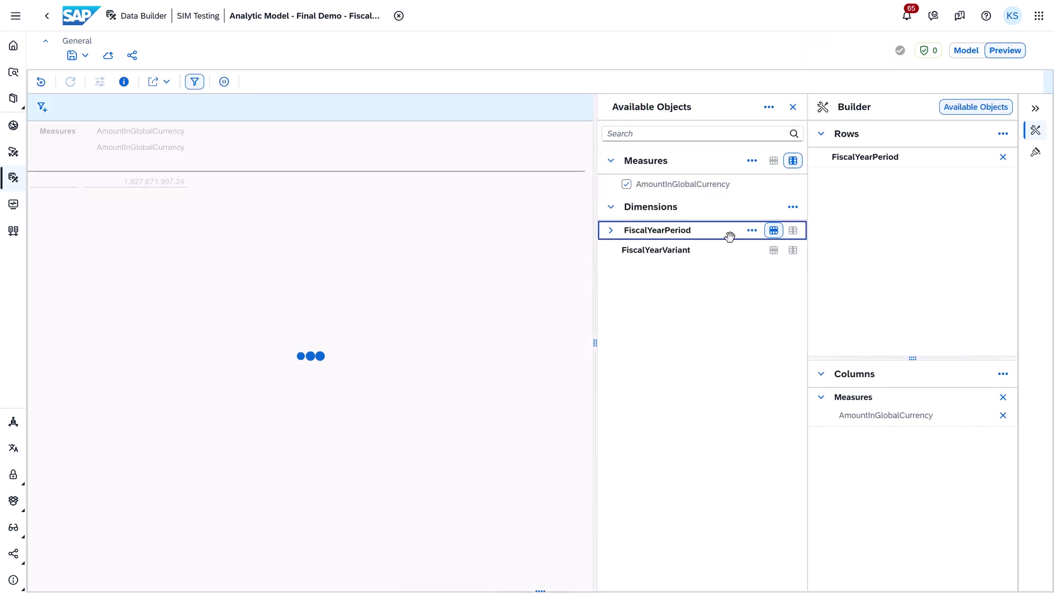
pyautogui.click(752, 230)
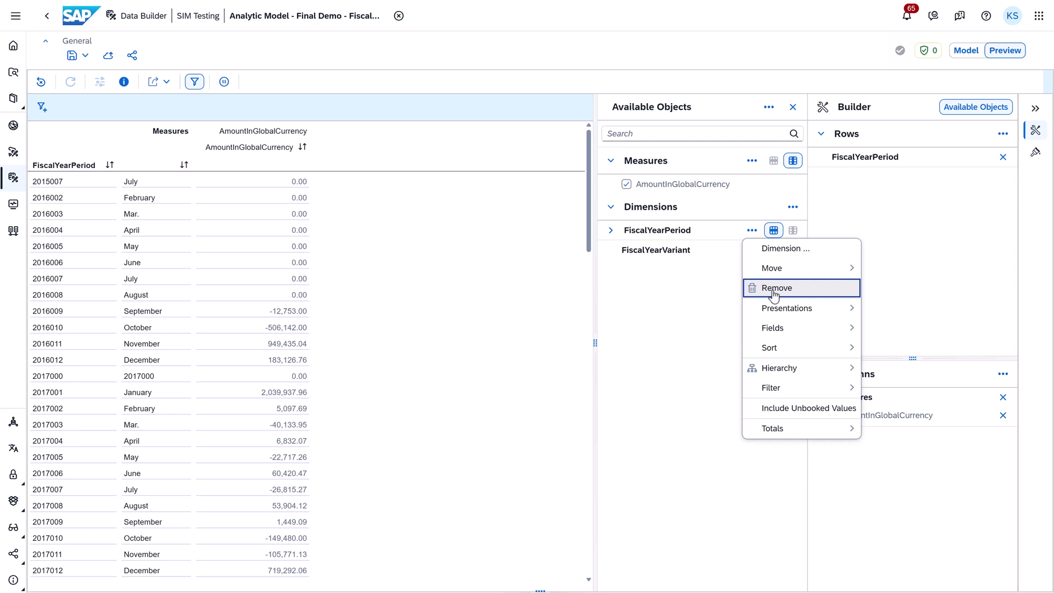
pyautogui.moveTo(779, 367)
pyautogui.click(901, 372)
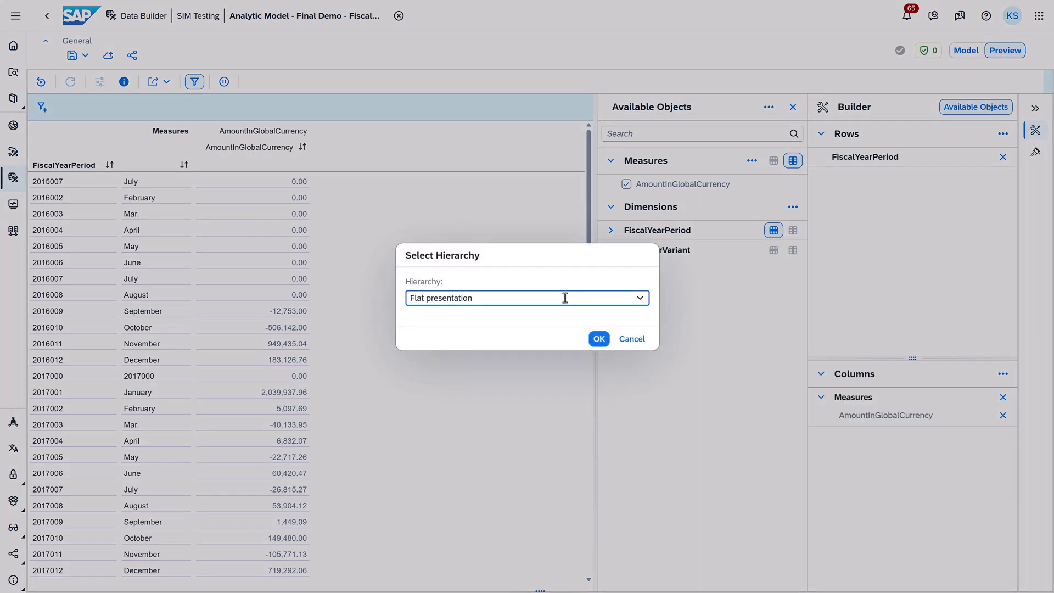
pyautogui.click(635, 301)
pyautogui.click(586, 333)
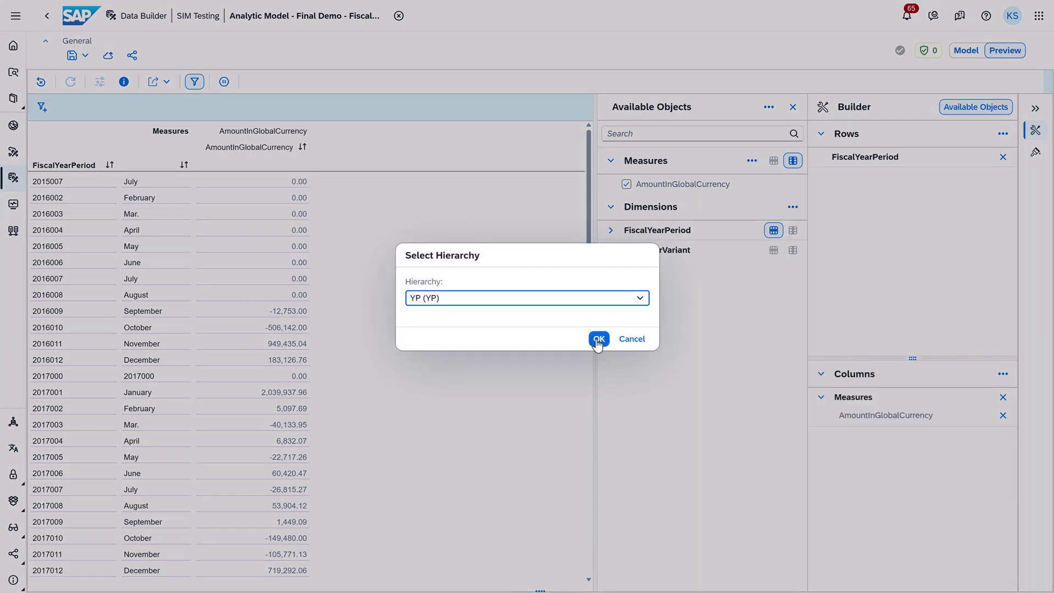
pyautogui.click(37, 182)
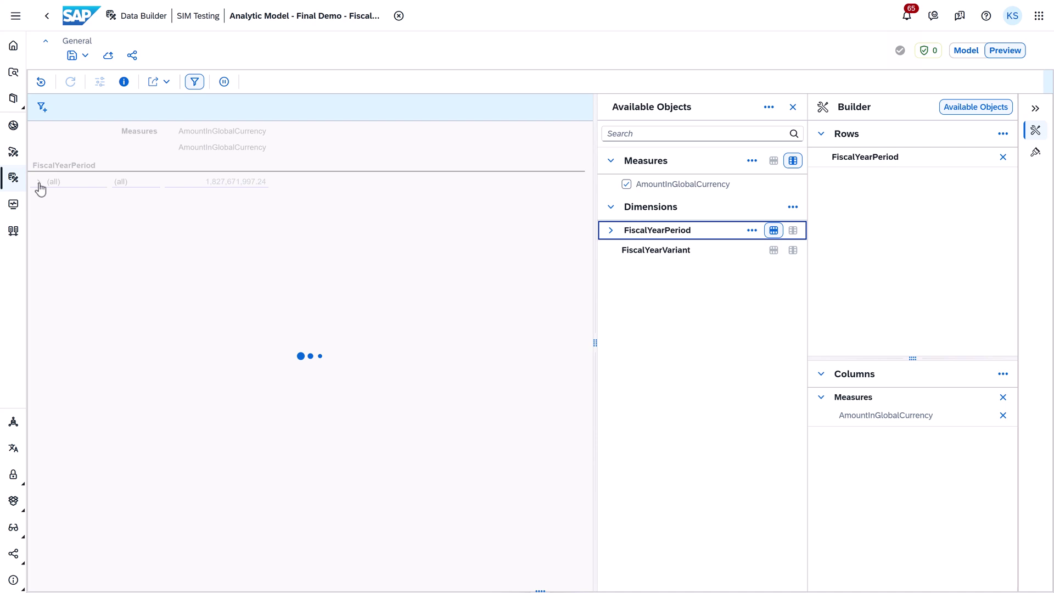
pyautogui.click(50, 280)
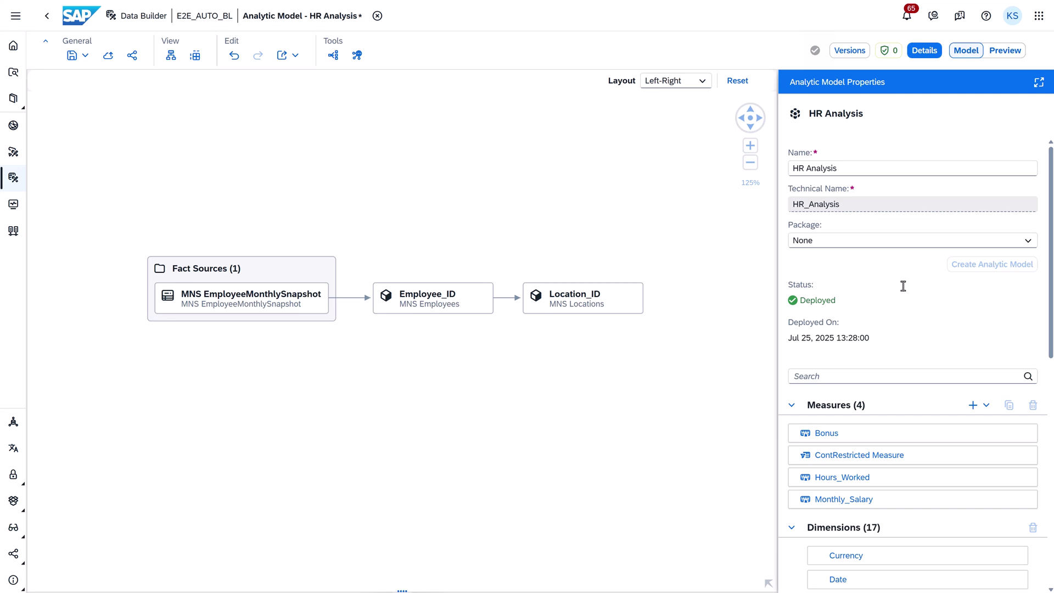
pyautogui.scroll(-3, 903, 285)
pyautogui.scroll(-4, 901, 286)
pyautogui.scroll(-3, 901, 283)
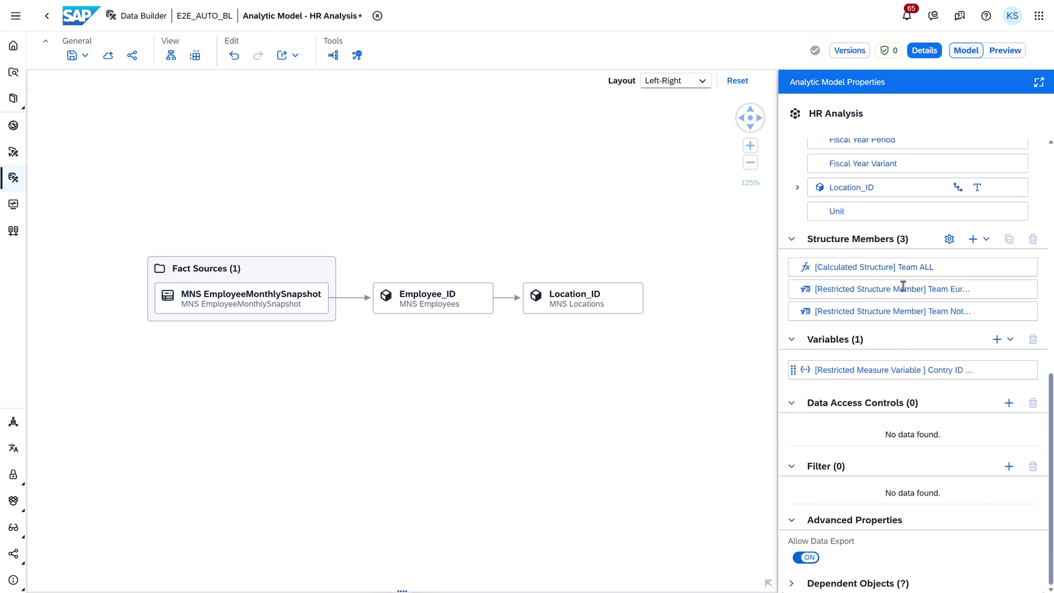
pyautogui.click(986, 240)
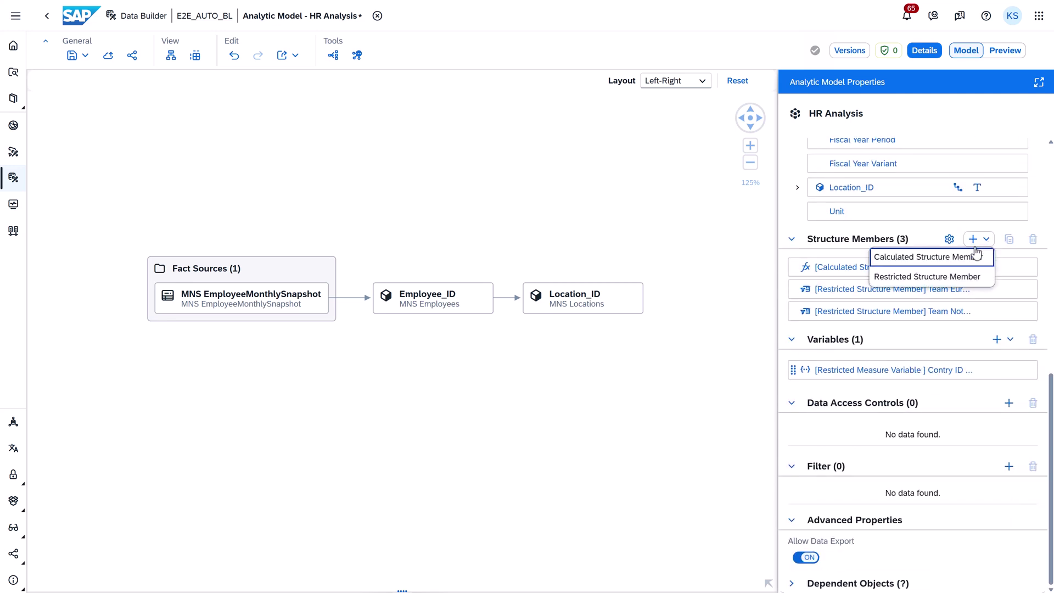
pyautogui.click(1047, 271)
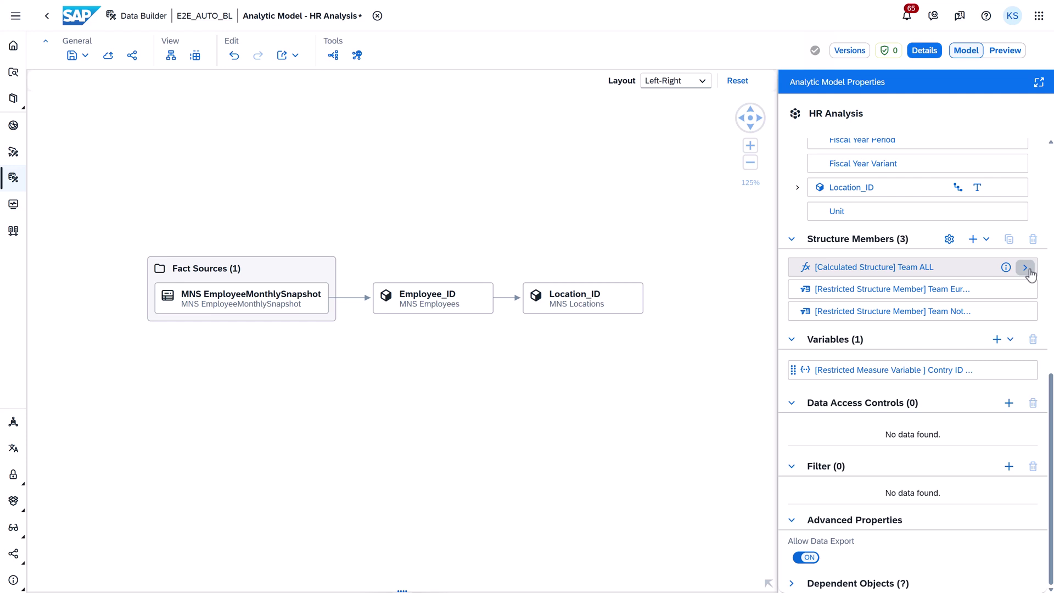
pyautogui.click(1026, 267)
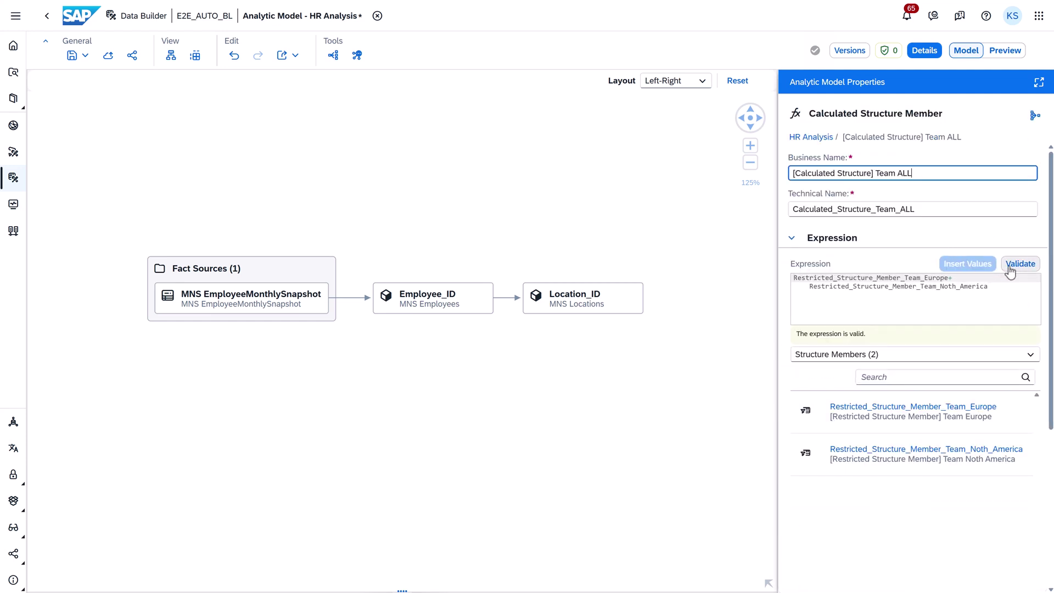
pyautogui.click(1035, 116)
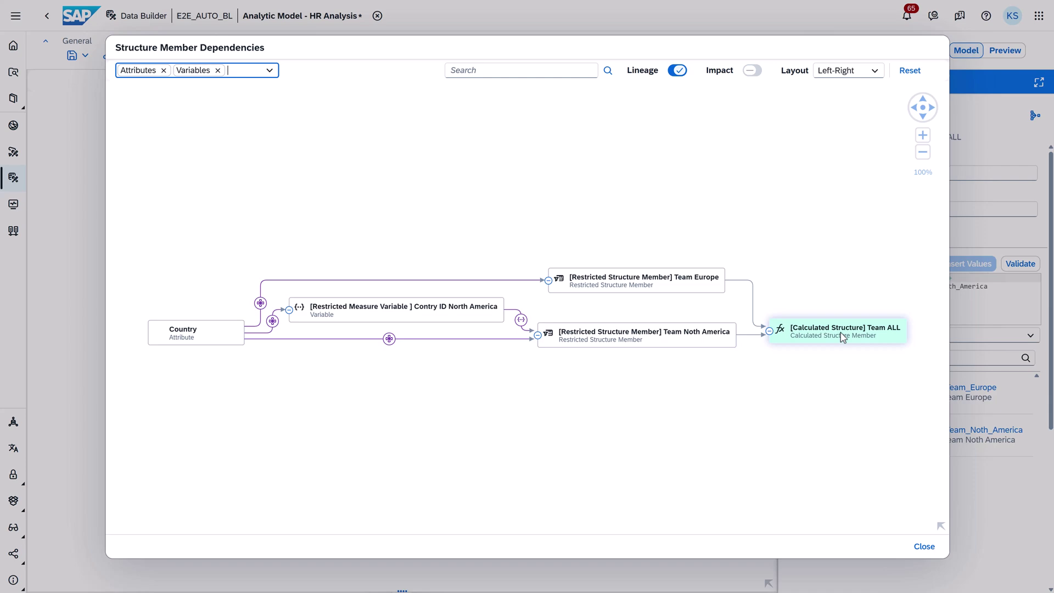
pyautogui.click(924, 546)
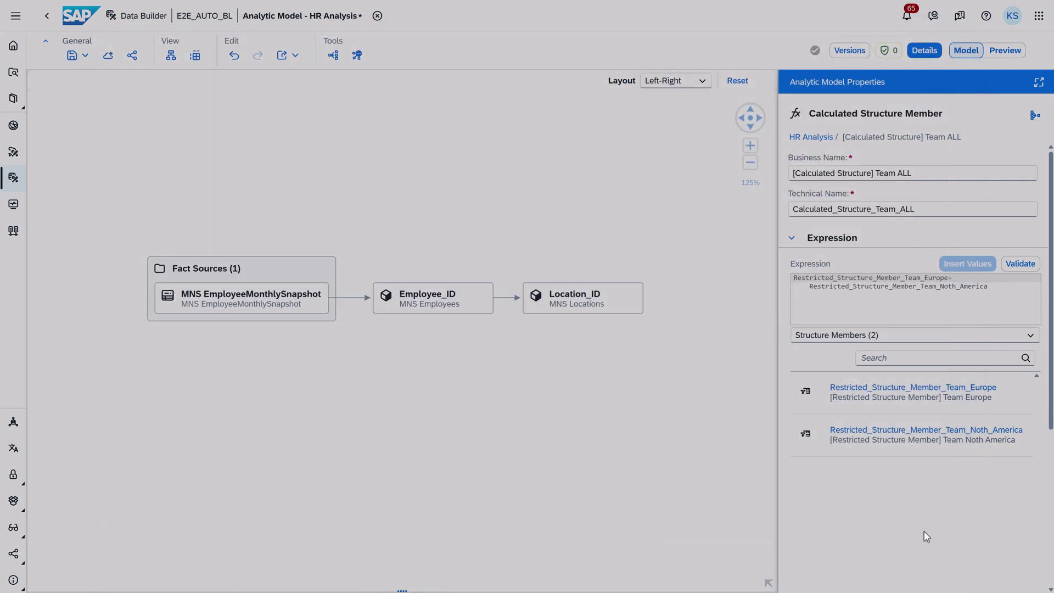
pyautogui.click(826, 139)
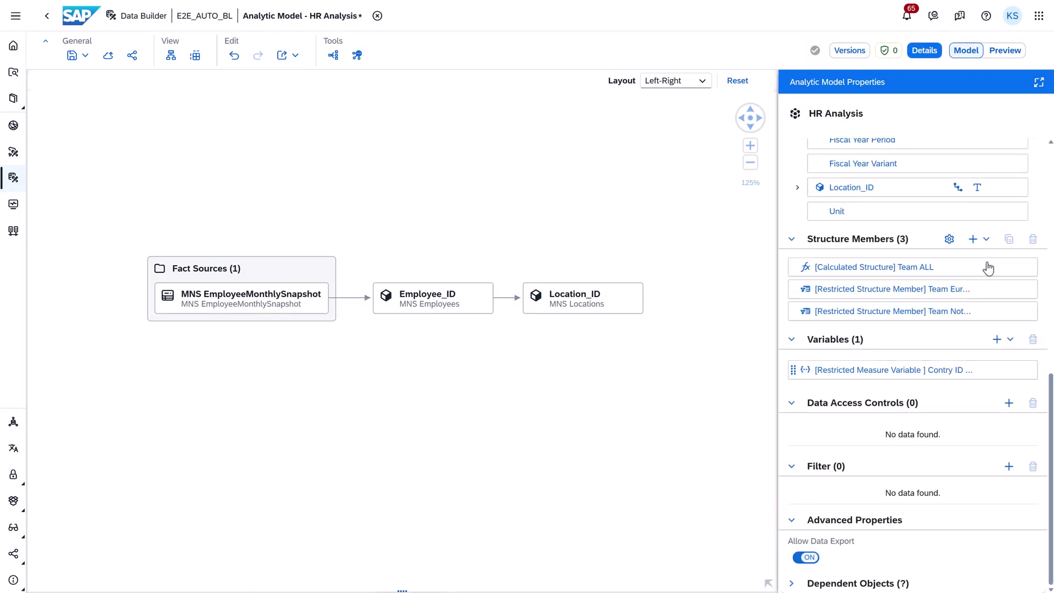
pyautogui.click(1025, 290)
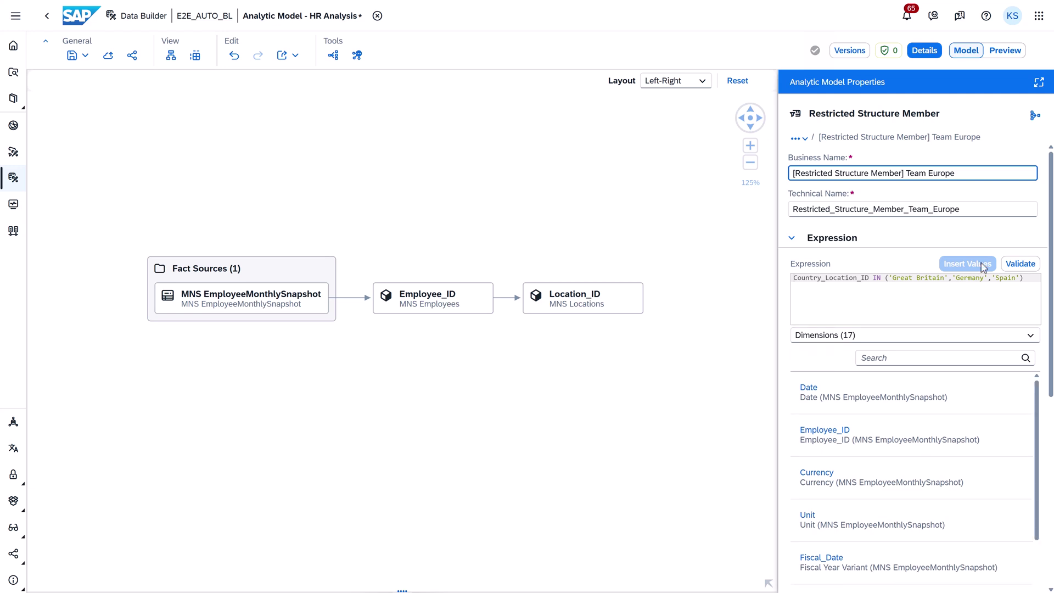
pyautogui.click(800, 138)
pyautogui.click(807, 157)
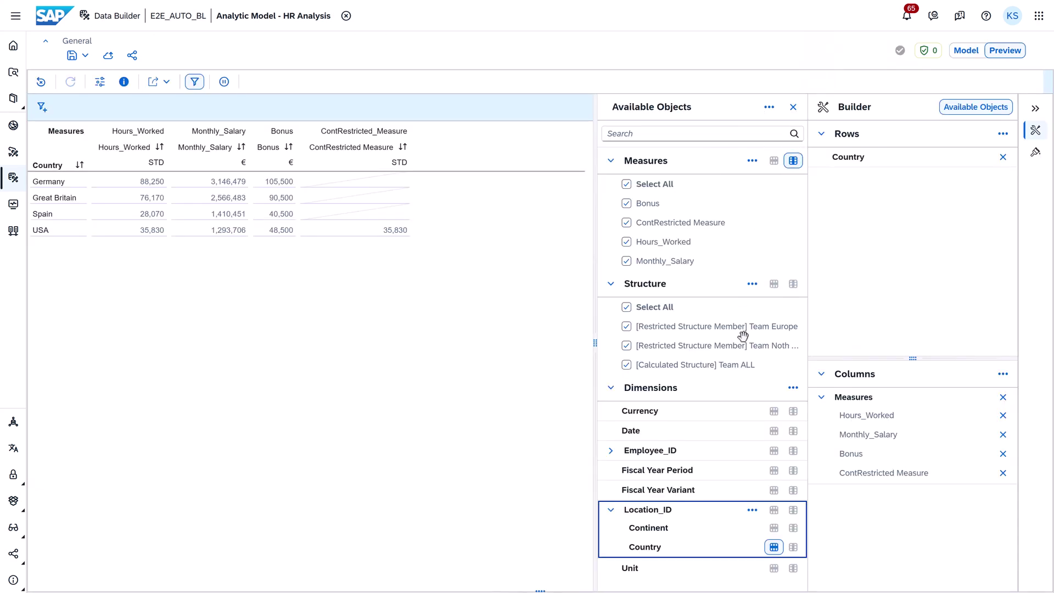
pyautogui.click(774, 283)
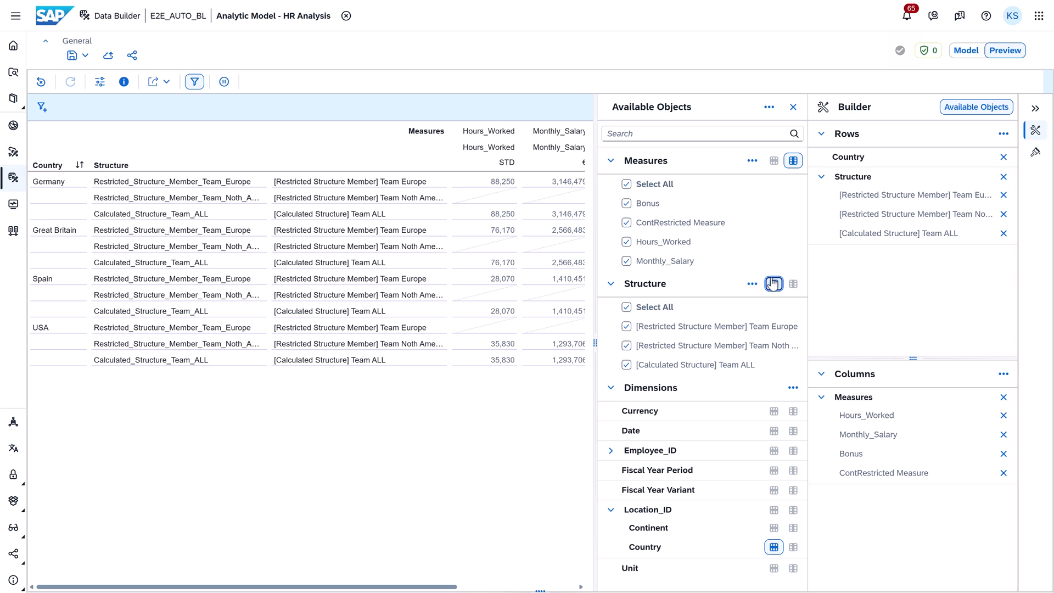
pyautogui.moveTo(595, 342); pyautogui.dragTo(764, 336)
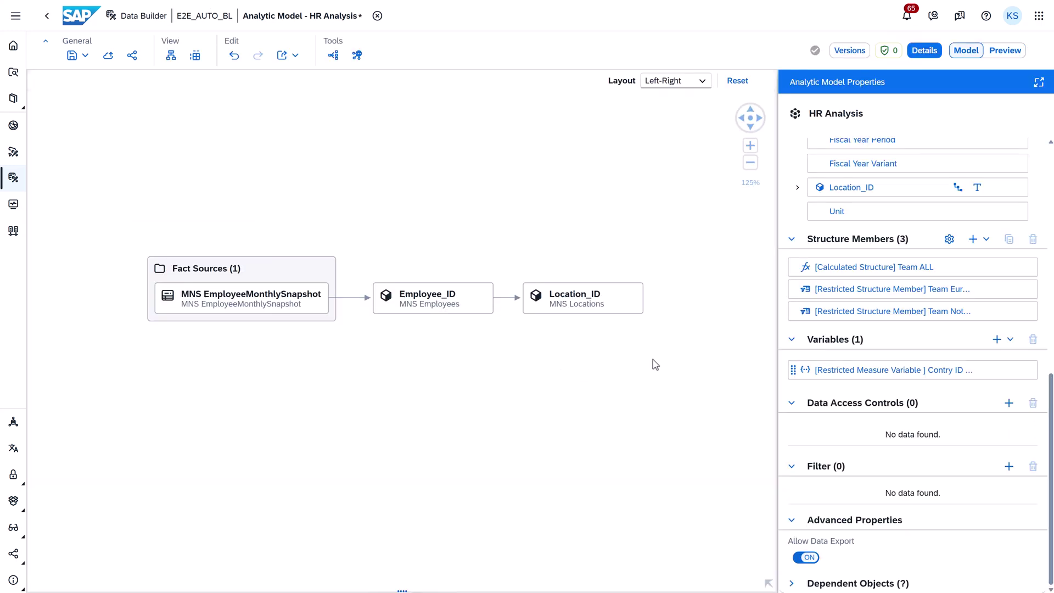
# Review HR Analysis collision handling priority options: Measures versus Structure Members.
pyautogui.click(949, 240)
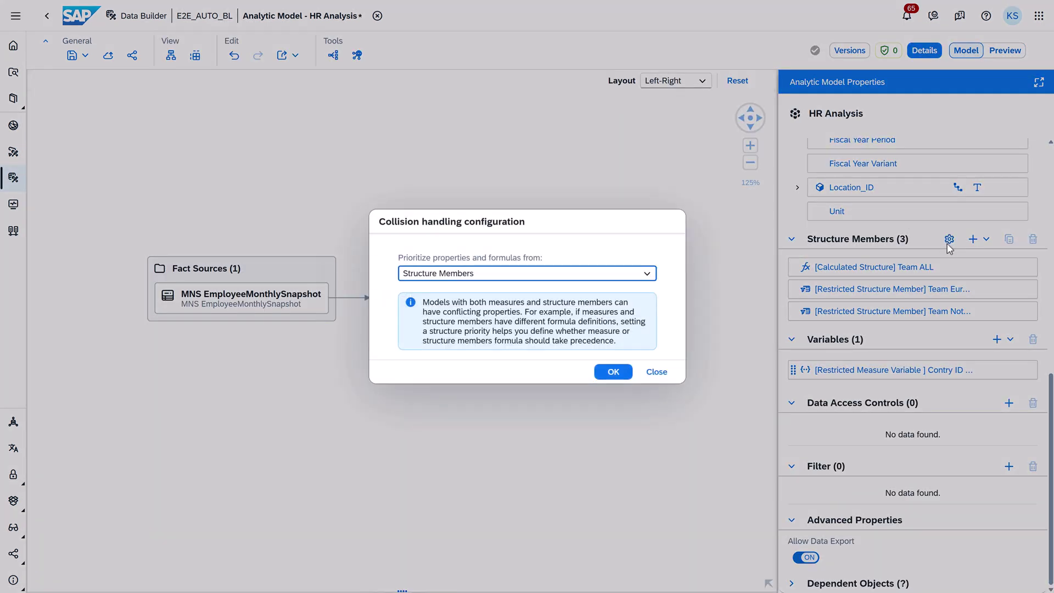
pyautogui.click(647, 273)
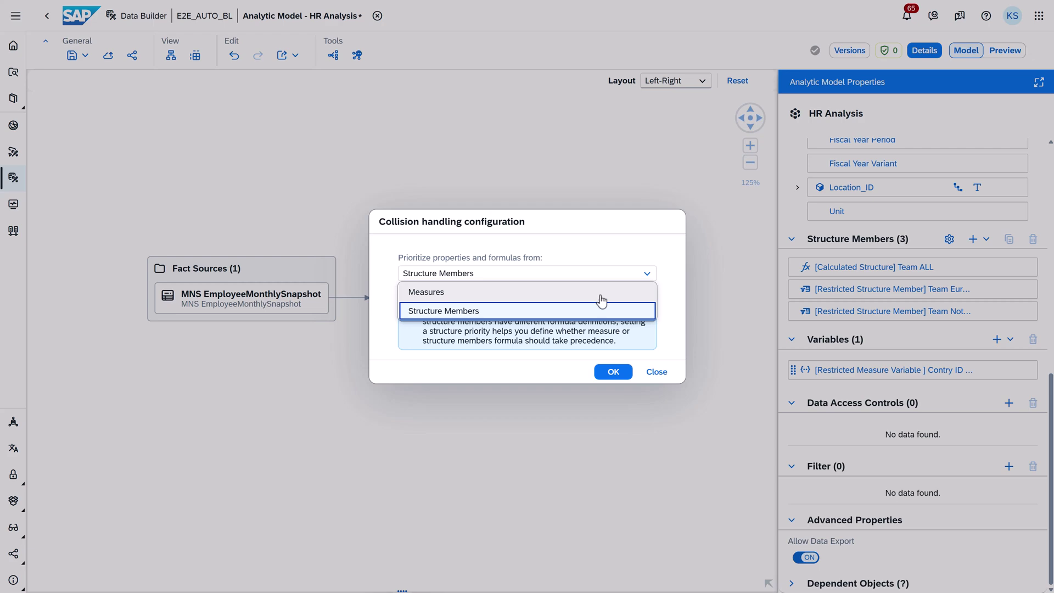